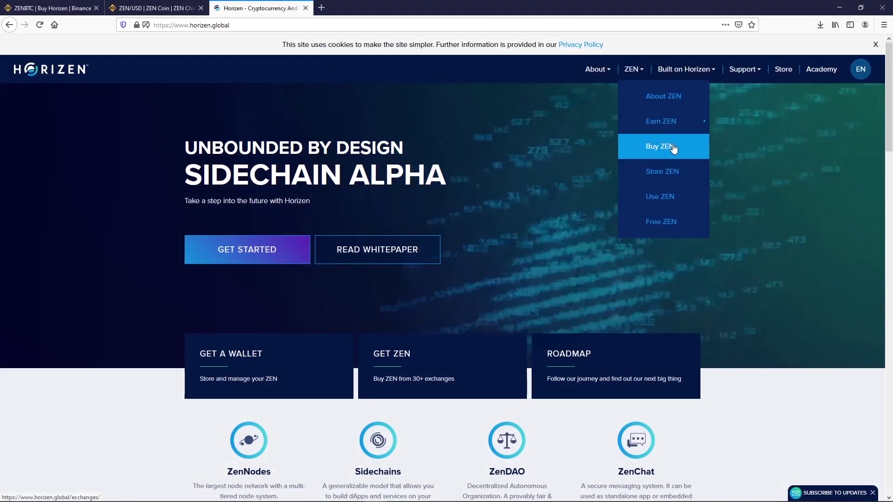
Step: Open the ZEN exchanges list on horizen.global and go on to binance.com
{"action": "left_click", "coordinate": [674, 148]}
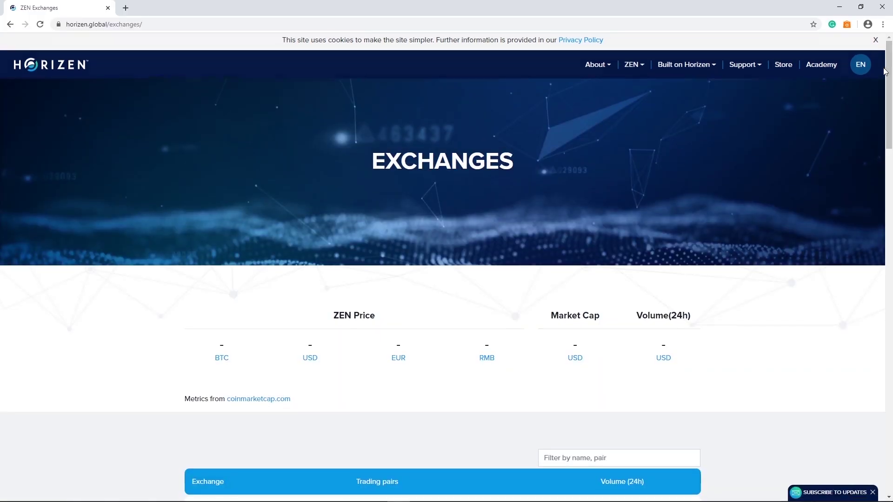
{"action": "left_click_drag", "start_coordinate": [885, 70], "coordinate": [883, 145]}
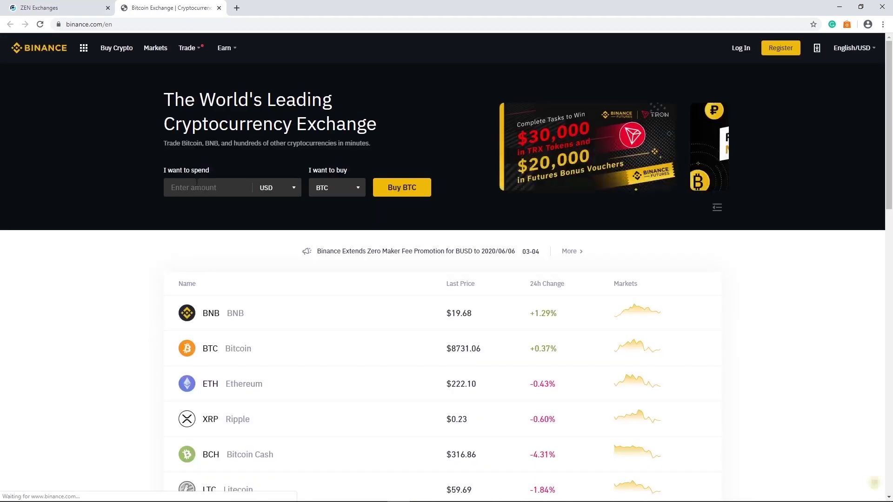
Step: Sign in to Binance with the account e-mail and password
{"action": "left_click", "coordinate": [740, 52]}
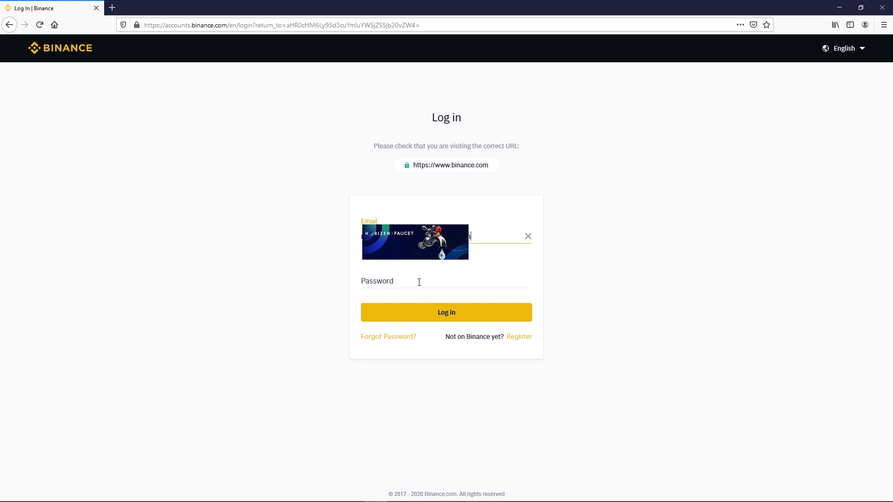
{"action": "left_click", "coordinate": [419, 280]}
{"action": "key", "text": "ctrl+v"}
{"action": "left_click", "coordinate": [437, 316]}
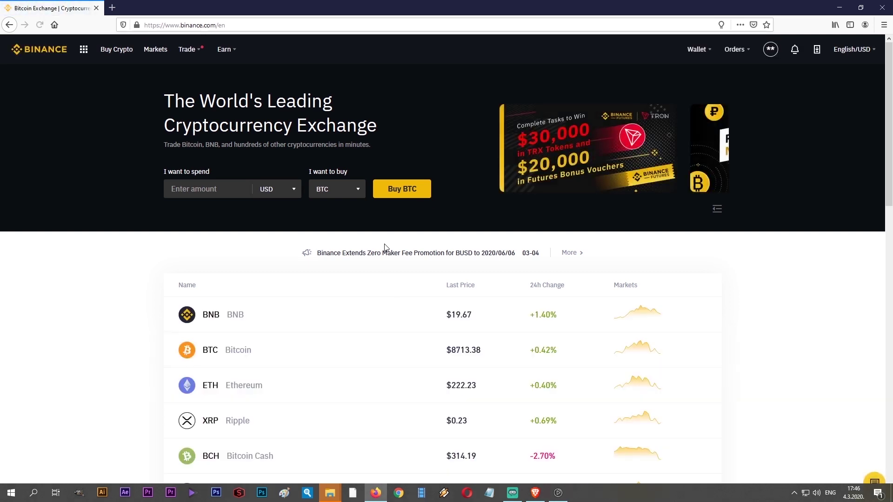
Step: Find ZEN in the Spot Wallet and show its deposit address as a QR code
{"action": "mouse_move", "coordinate": [700, 54]}
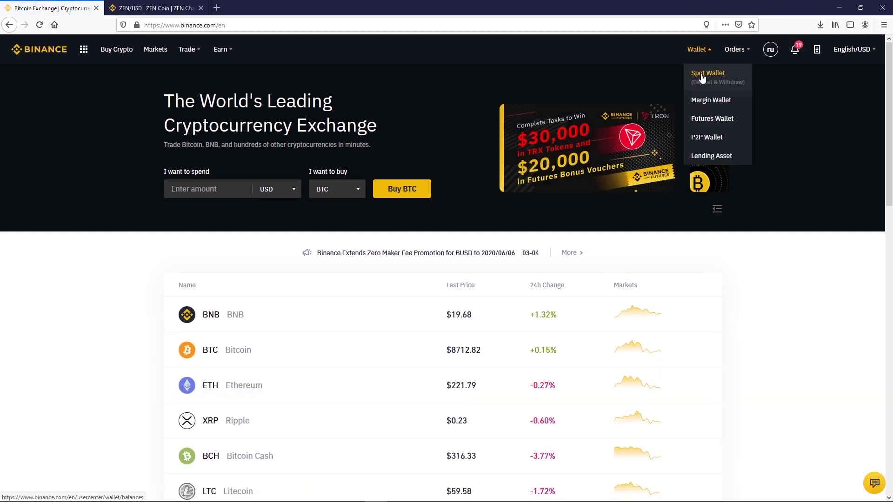
{"action": "left_click", "coordinate": [702, 78]}
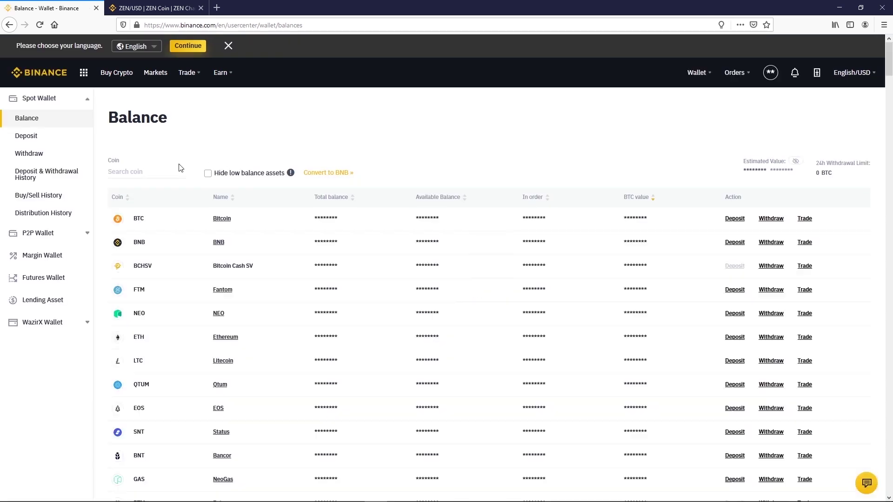
{"action": "left_click", "coordinate": [147, 173]}
{"action": "type", "text": "ze"}
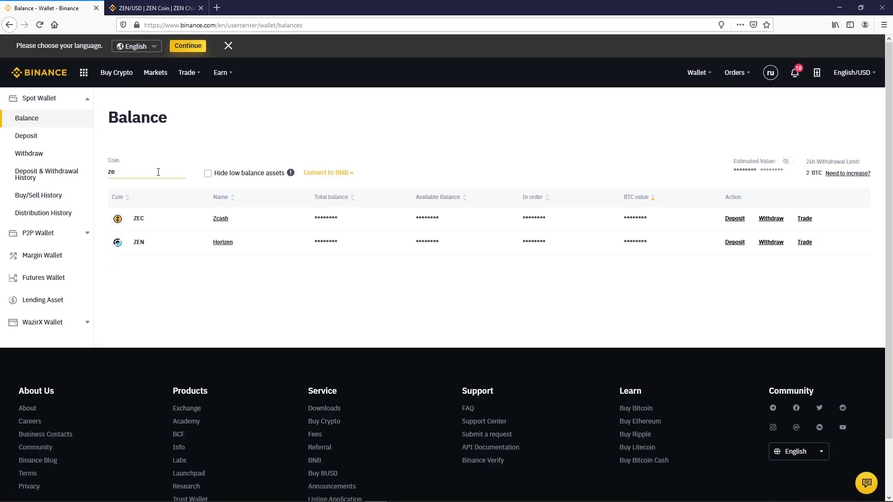
{"action": "left_click", "coordinate": [140, 244]}
{"action": "left_click", "coordinate": [736, 243]}
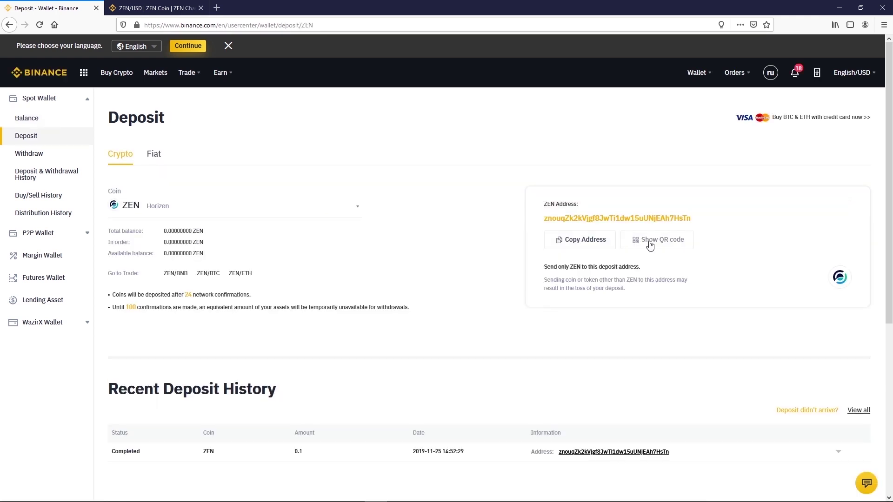
{"action": "left_click", "coordinate": [649, 245]}
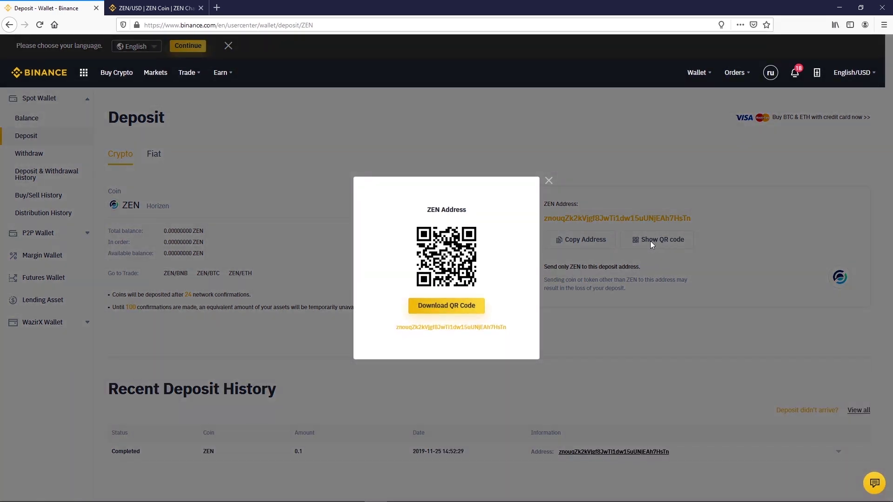
{"action": "left_click", "coordinate": [548, 183]}
Step: Refresh to confirm the 5.07607957 ZEN deposit completed, then return to wallet balances
{"action": "key", "text": "F5"}
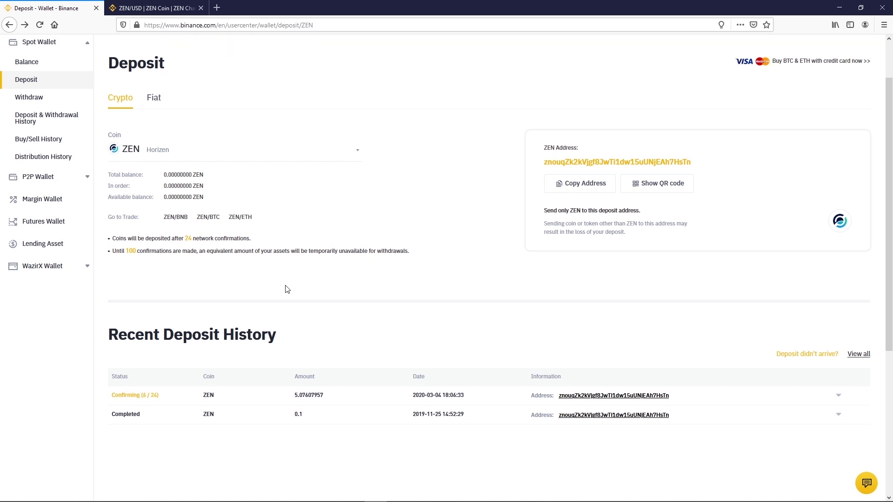
{"action": "left_click", "coordinate": [39, 25]}
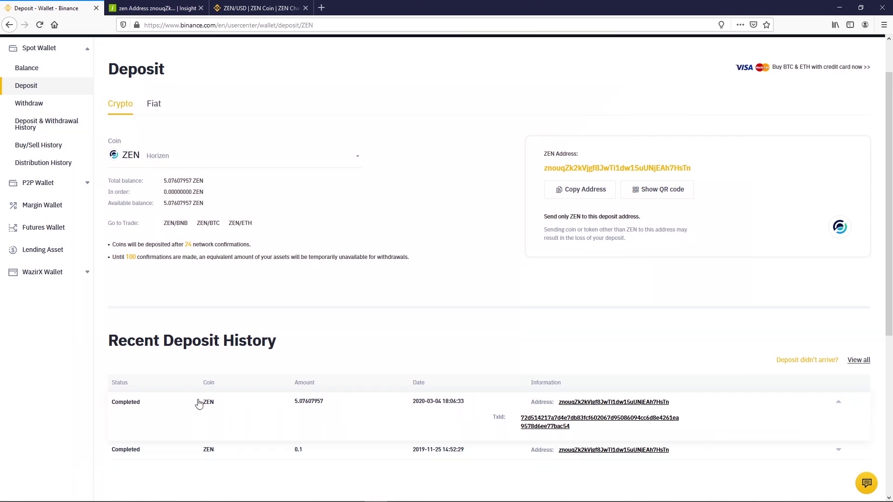
{"action": "key", "text": "alt+Left"}
Step: Switch to the Advanced trading layout and open the ZEN/BTC market
{"action": "mouse_move", "coordinate": [196, 79]}
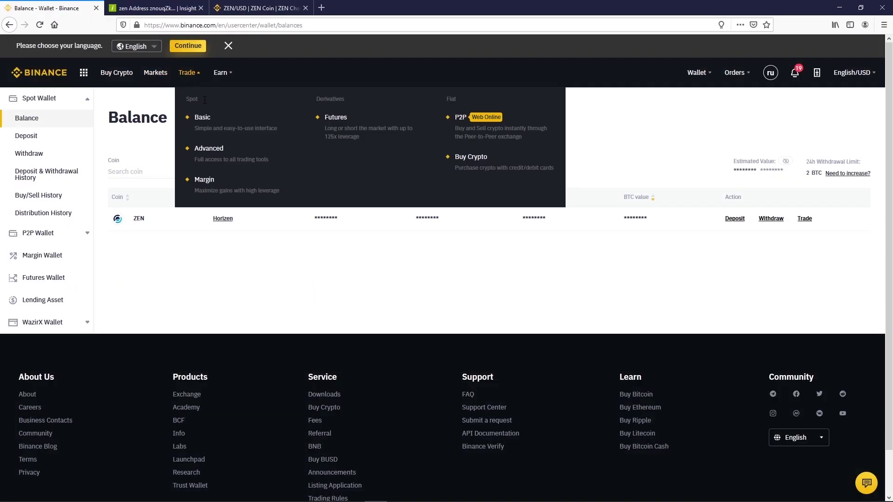
{"action": "left_click", "coordinate": [203, 120]}
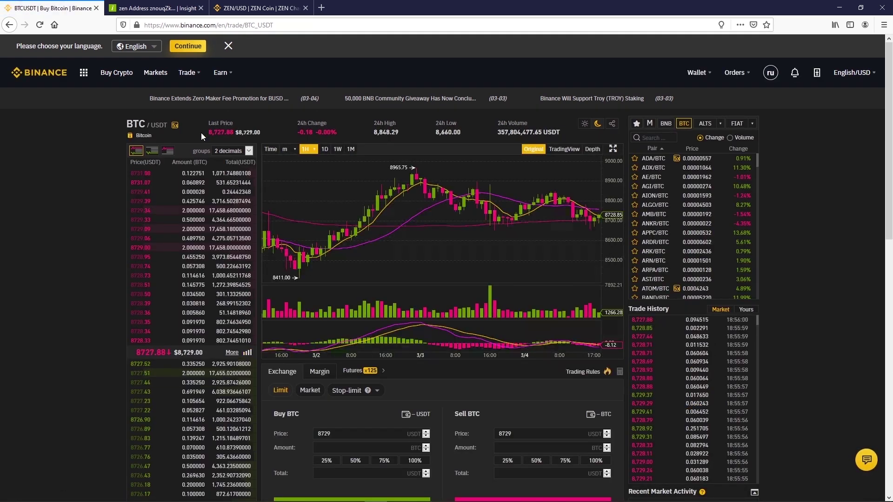
{"action": "scroll", "coordinate": [355, 196], "scroll_direction": "down", "scroll_amount": 3}
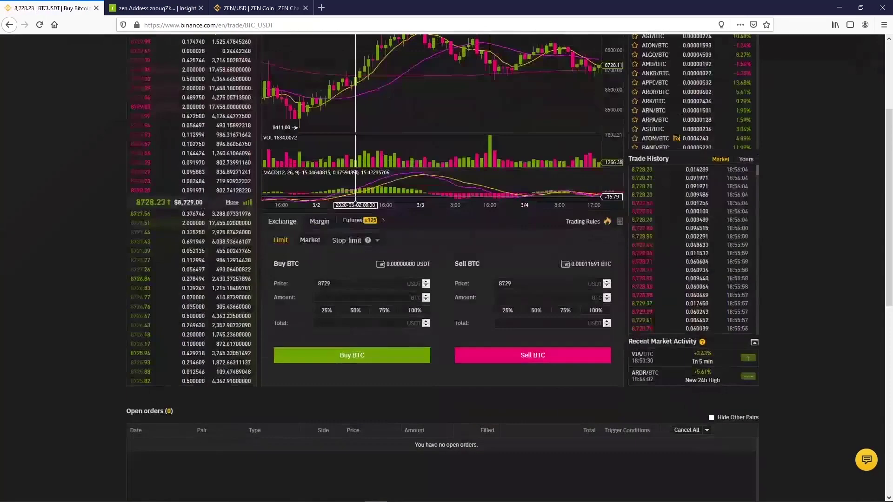
{"action": "scroll", "coordinate": [190, 149], "scroll_direction": "up", "scroll_amount": 3}
{"action": "left_click", "coordinate": [201, 148]}
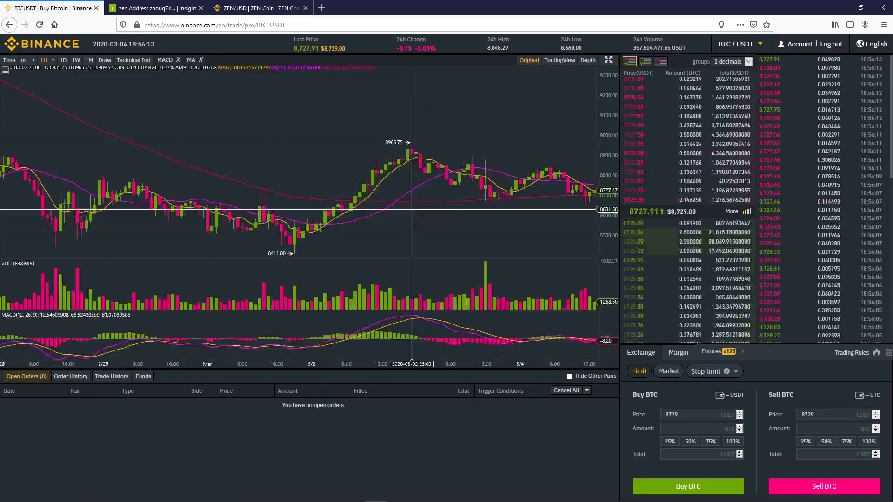
{"action": "mouse_move", "coordinate": [750, 44]}
{"action": "left_click", "coordinate": [601, 77]}
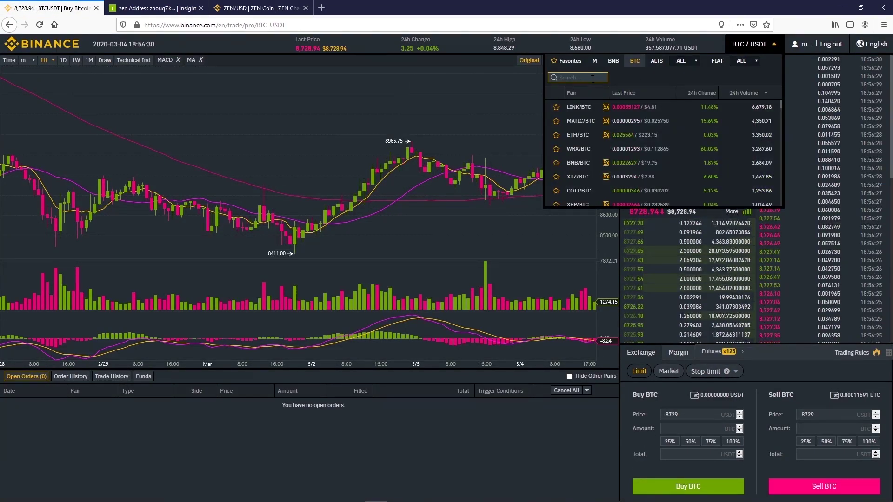
{"action": "type", "text": "zen"}
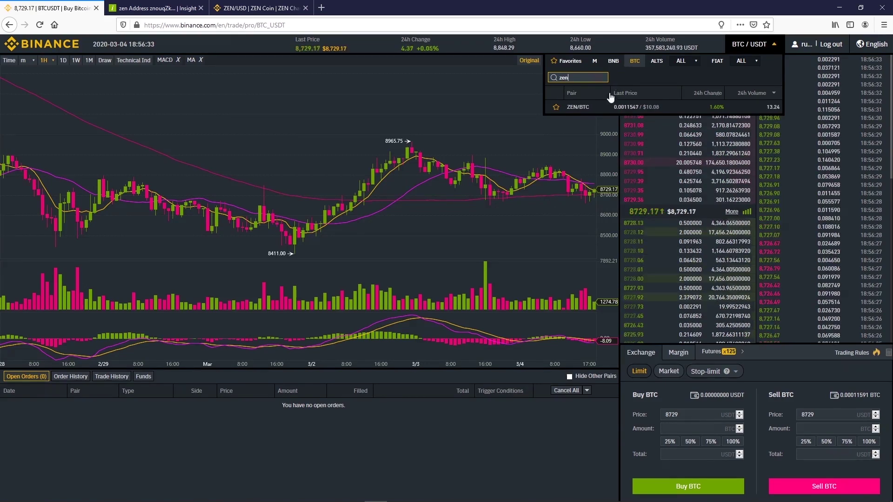
{"action": "left_click", "coordinate": [584, 108]}
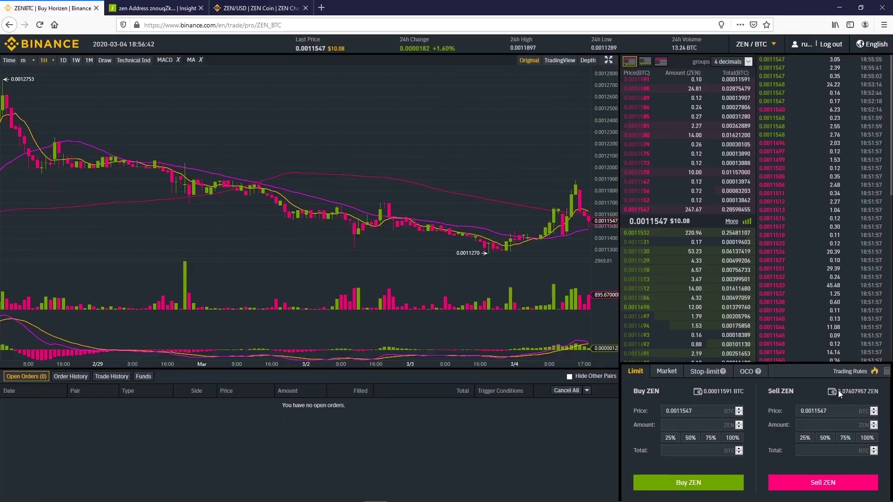
Step: Place a 5.07 ZEN limit sell at 0.001158 BTC, then cancel it from Open Orders
{"action": "left_click", "coordinate": [840, 391]}
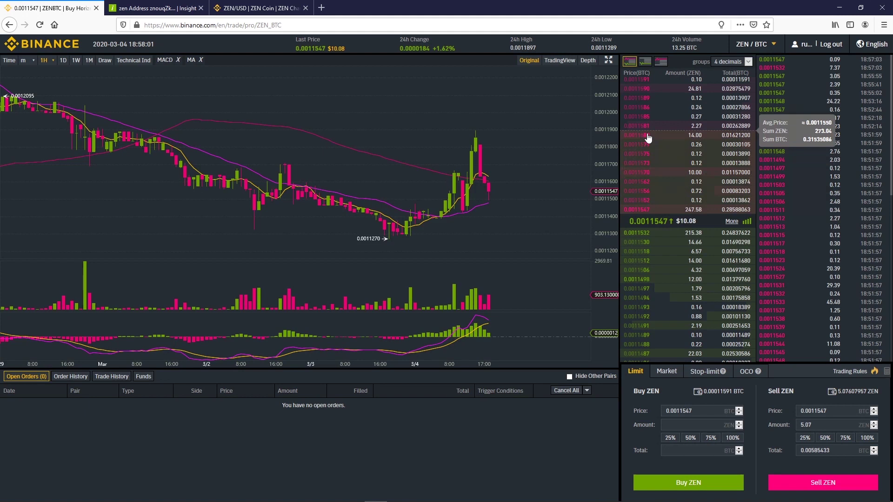
{"action": "left_click", "coordinate": [648, 136]}
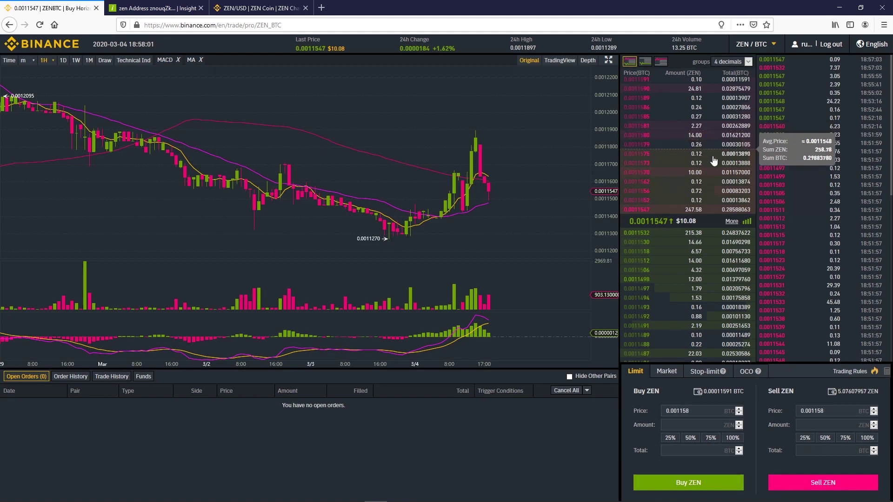
{"action": "left_click", "coordinate": [648, 137]}
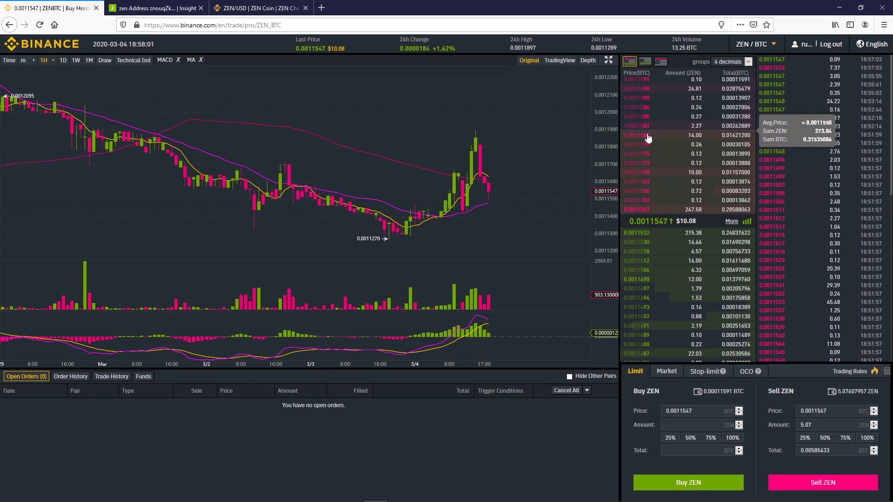
{"action": "left_click", "coordinate": [648, 137]}
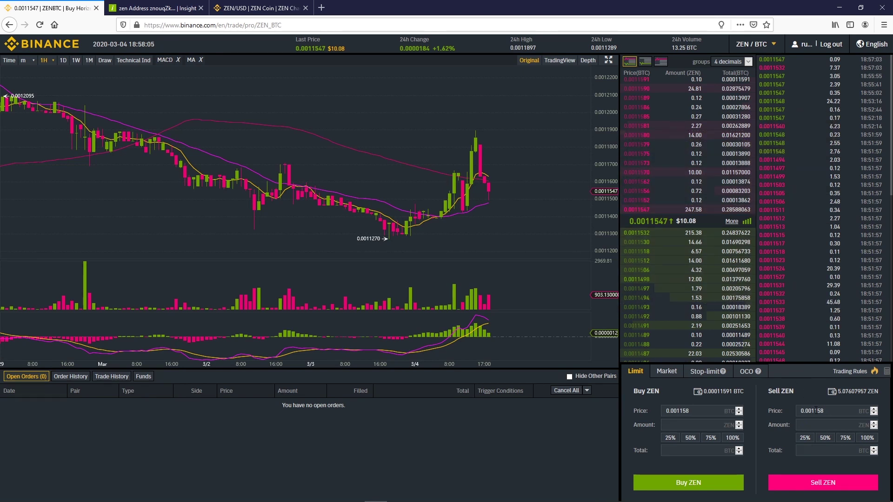
{"action": "left_click", "coordinate": [874, 438]}
{"action": "left_click", "coordinate": [838, 486]}
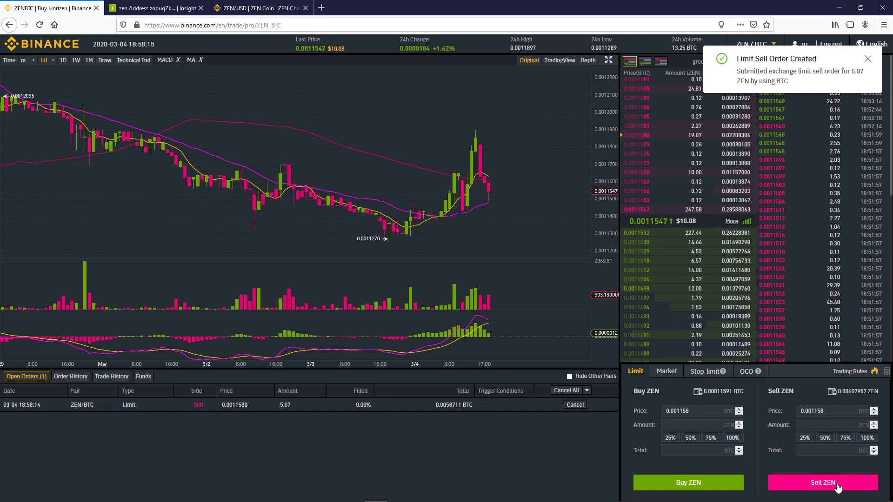
{"action": "left_click", "coordinate": [662, 143]}
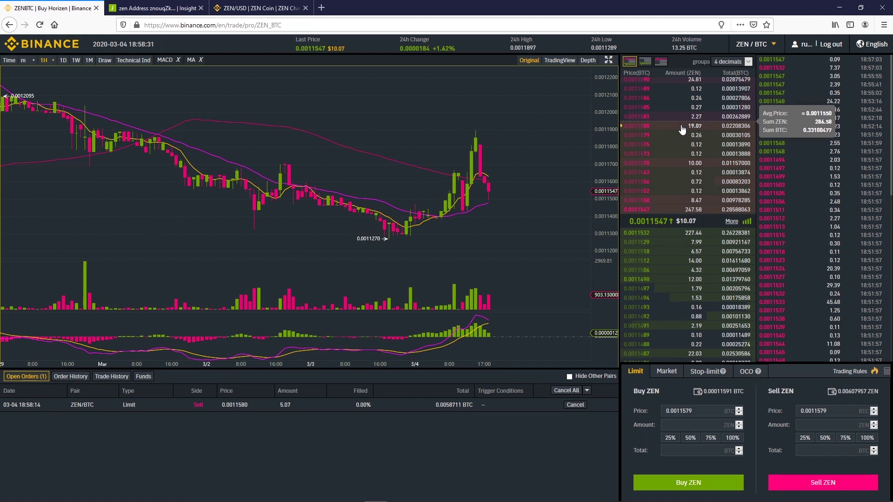
{"action": "left_click", "coordinate": [575, 405]}
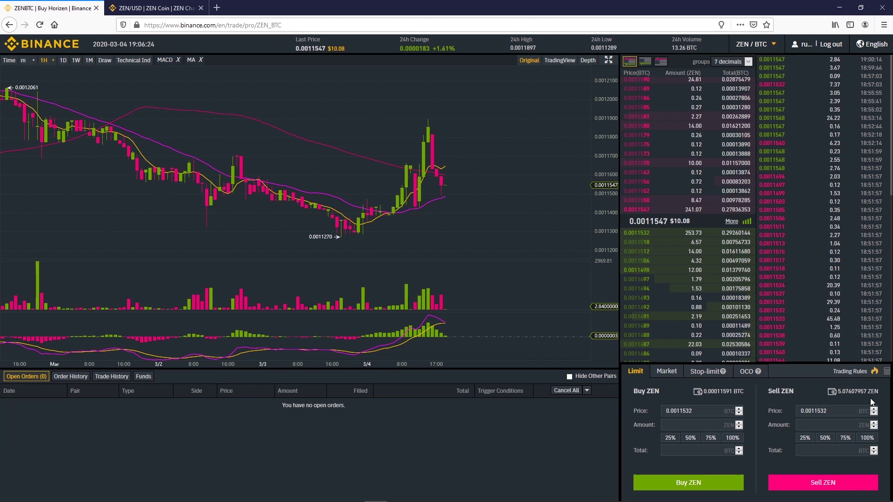
Step: Place a 1 ZEN limit sell at 0.0011532 BTC
{"action": "left_click", "coordinate": [848, 410]}
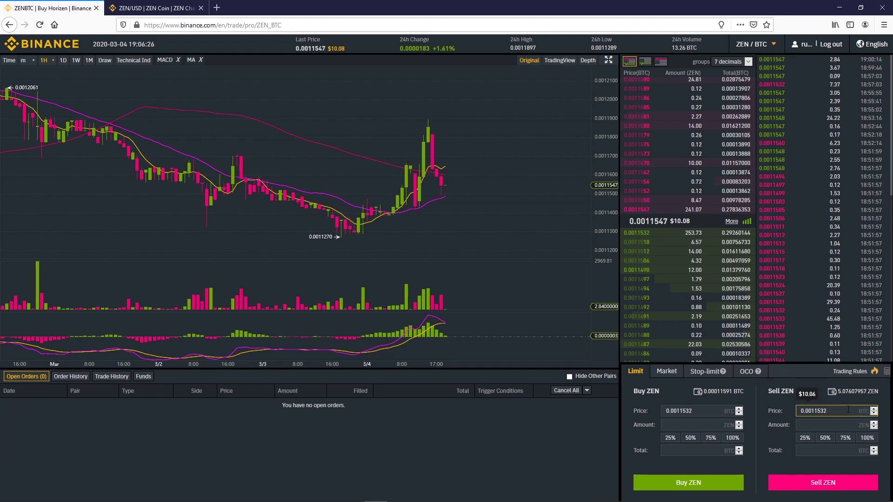
{"action": "left_click", "coordinate": [814, 424]}
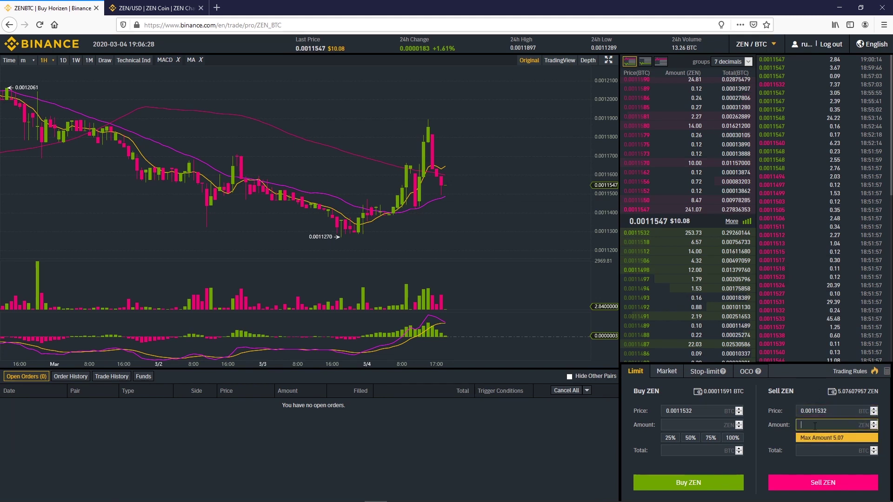
{"action": "type", "text": "1"}
{"action": "left_click", "coordinate": [777, 442]}
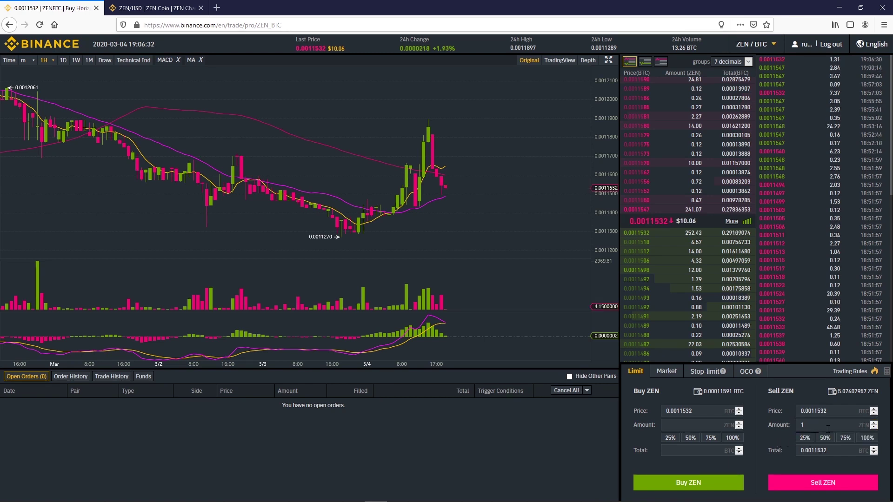
{"action": "left_click", "coordinate": [833, 491]}
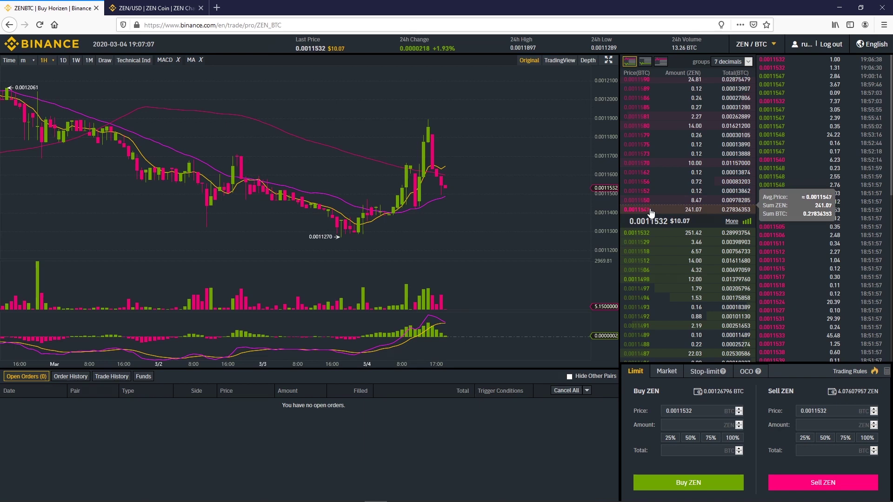
Step: Sell 100% of the ZEN balance (4.07 ZEN) with a limit order at the 0.0011550 ask
{"action": "left_click", "coordinate": [651, 201]}
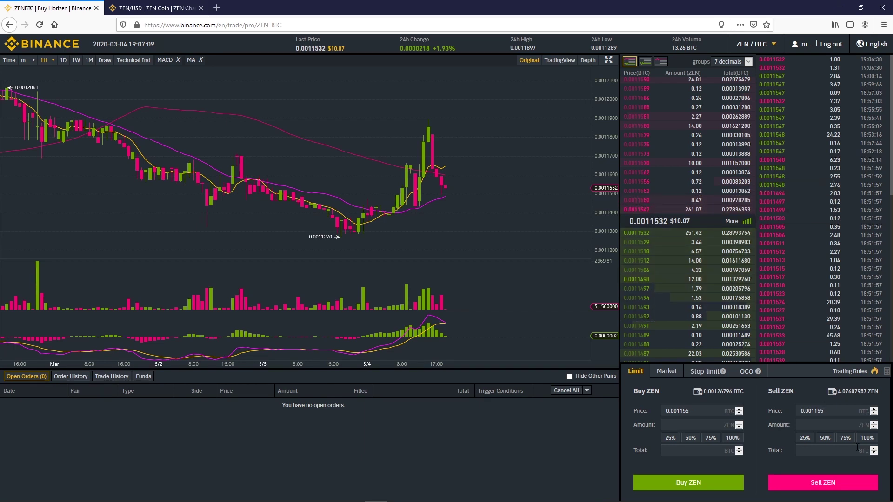
{"action": "left_click", "coordinate": [867, 437]}
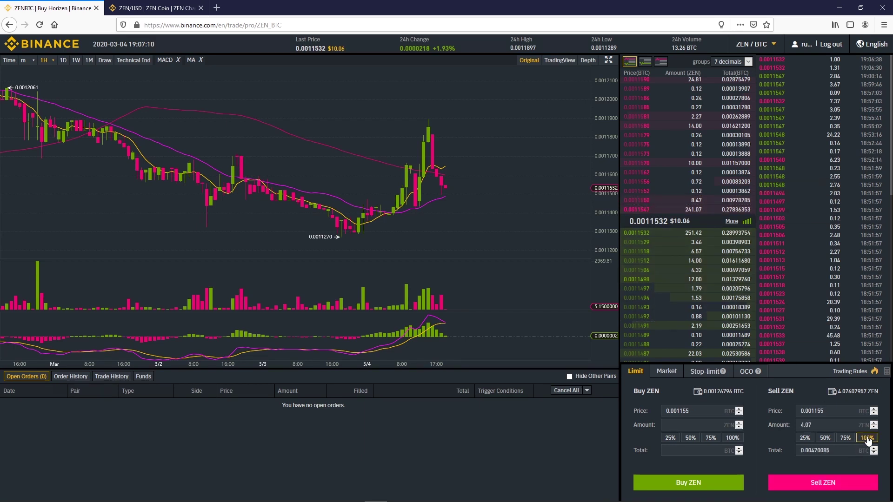
{"action": "left_click", "coordinate": [838, 487]}
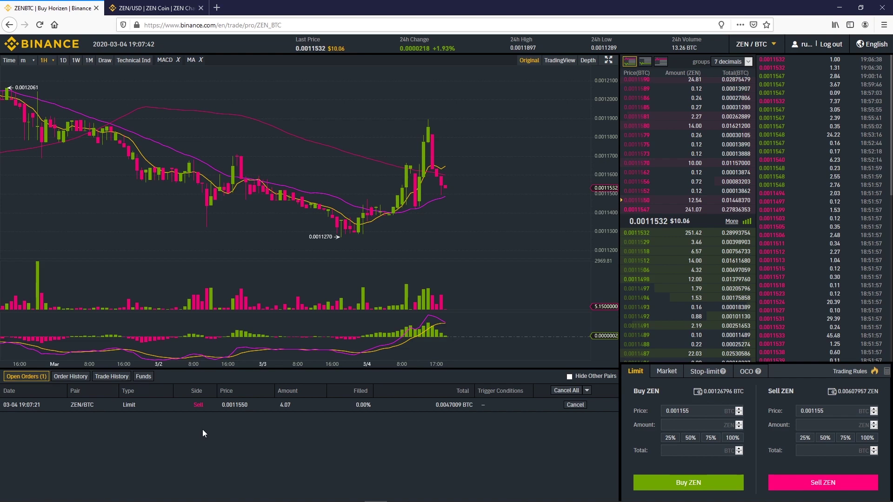
{"action": "left_click", "coordinate": [67, 378]}
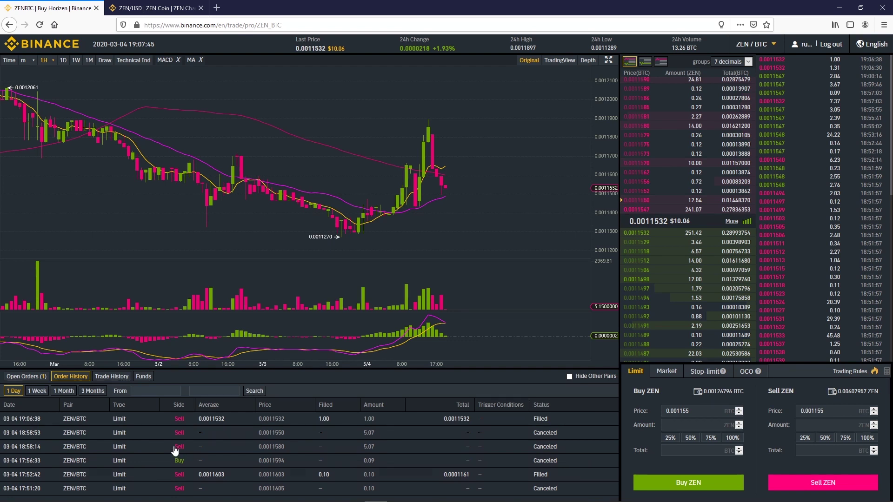
{"action": "left_click", "coordinate": [112, 378]}
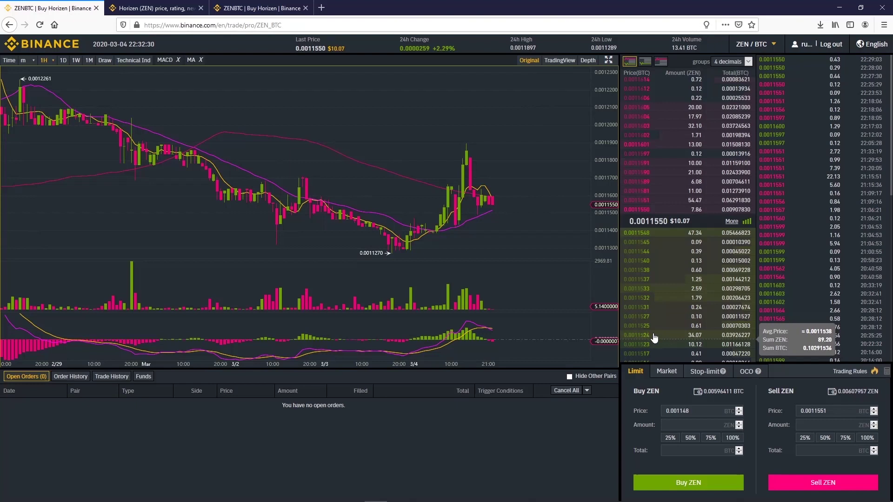
Step: Place a full-balance 5.17 ZEN limit buy at 0.0011524 BTC, then cancel it
{"action": "left_click", "coordinate": [654, 340]}
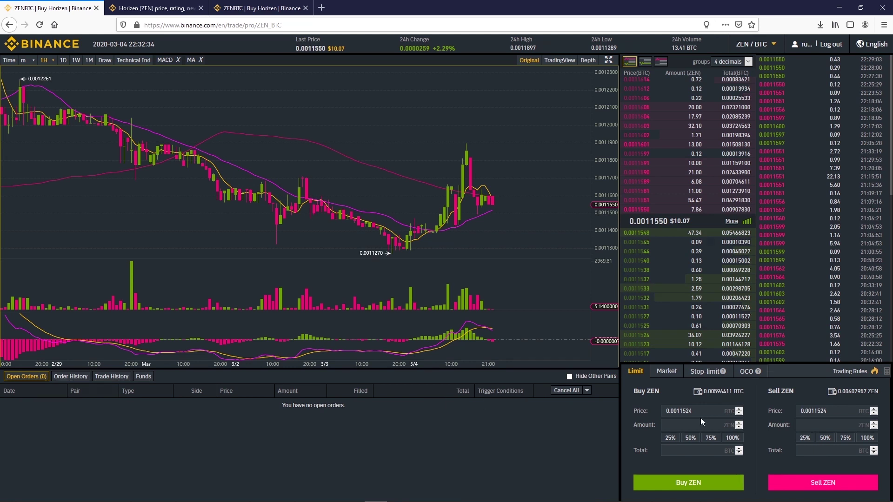
{"action": "left_click", "coordinate": [732, 438]}
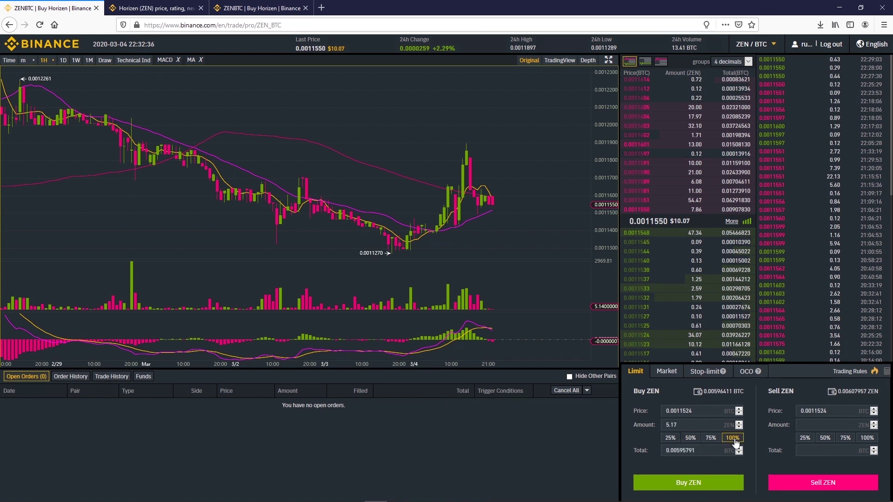
{"action": "left_click", "coordinate": [693, 482]}
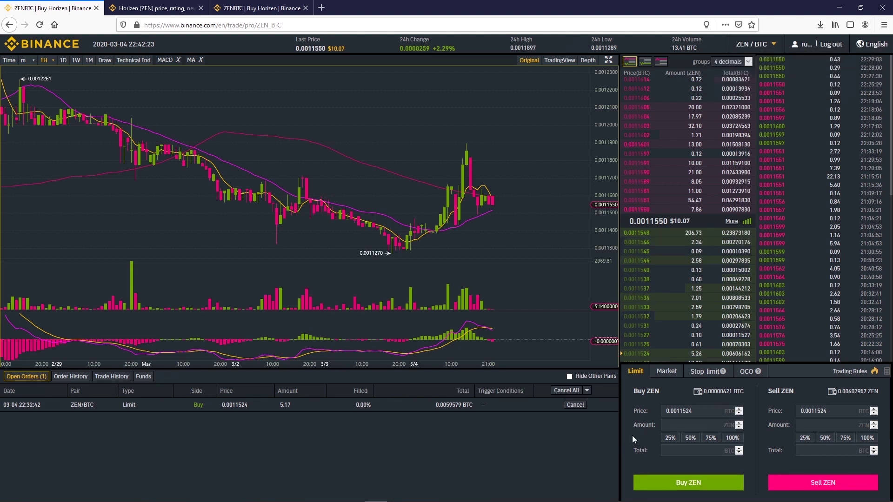
{"action": "left_click", "coordinate": [575, 405]}
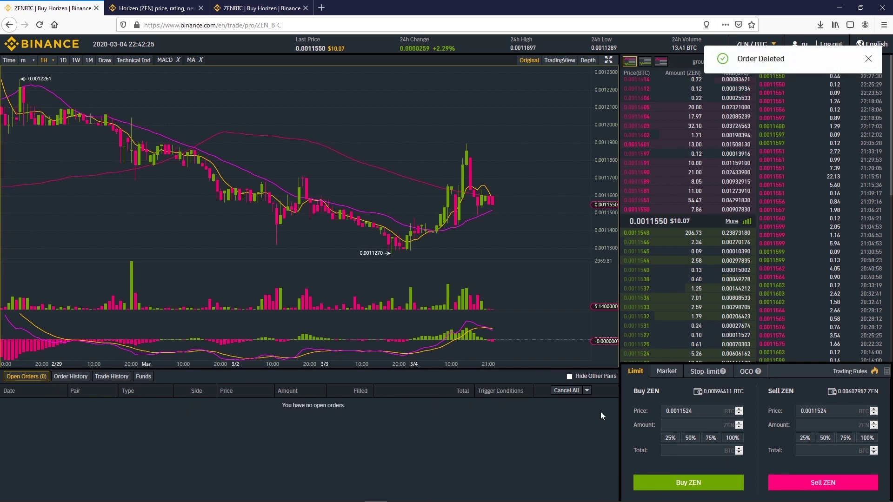
Step: Enter a 1 ZEN buy amount at the 0.0011550 ask and place the limit buy
{"action": "left_click", "coordinate": [645, 215]}
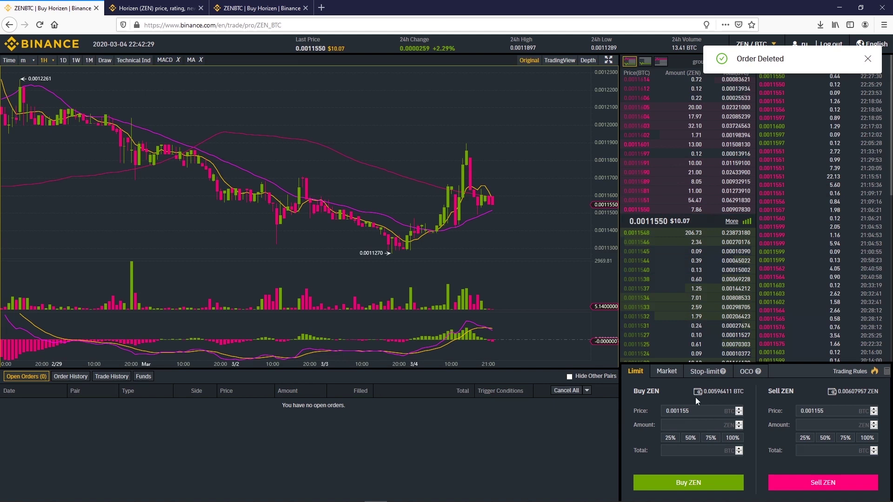
{"action": "left_click", "coordinate": [701, 425]}
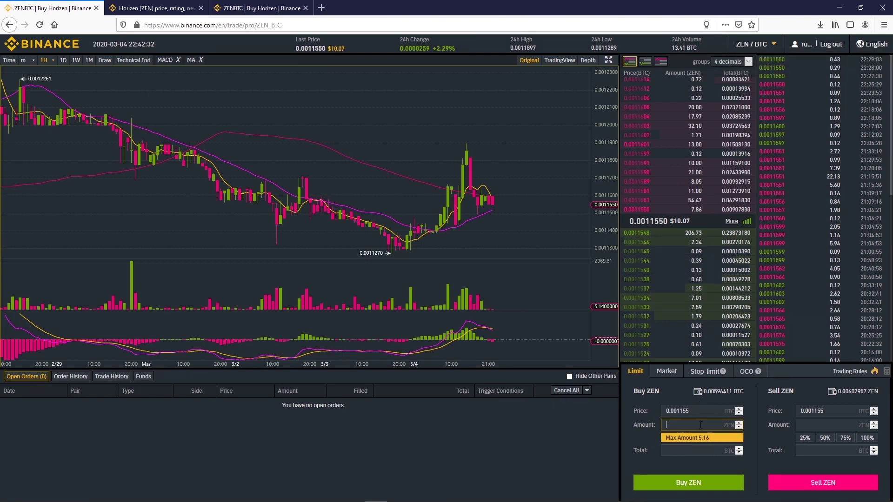
{"action": "type", "text": "1"}
{"action": "left_click", "coordinate": [649, 437]}
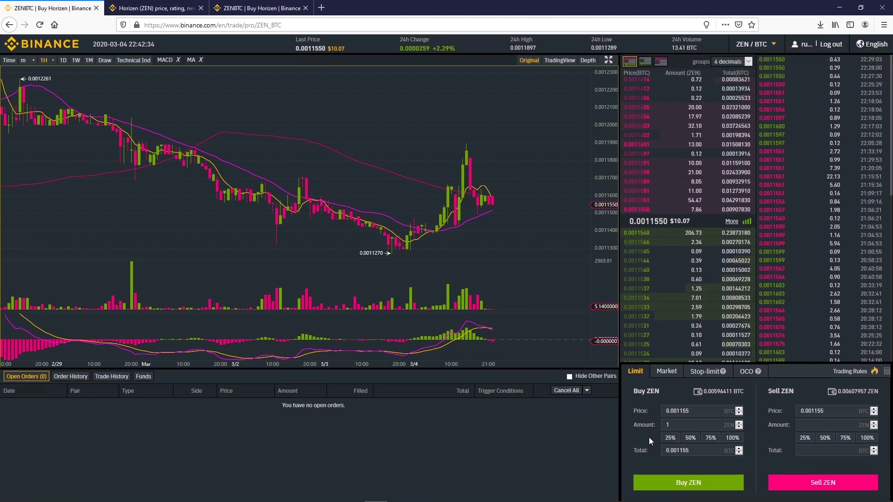
{"action": "left_click", "coordinate": [682, 486]}
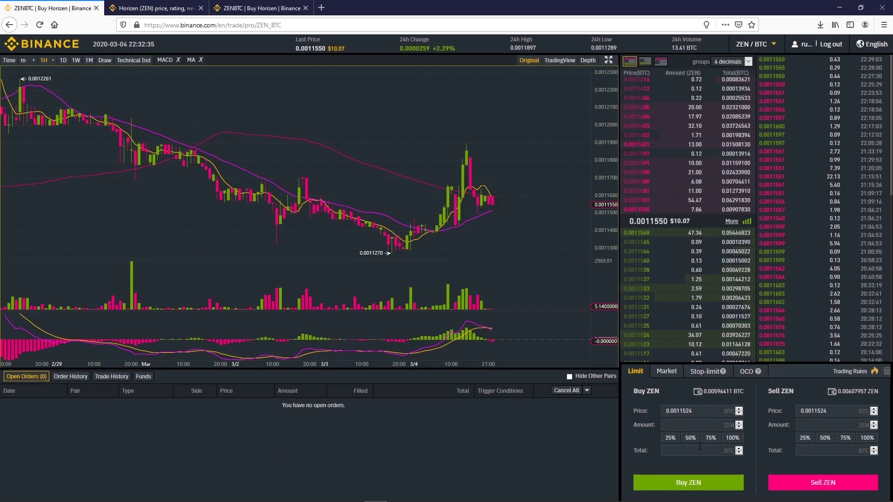
Step: Buy ZEN with 100% of the BTC balance, then check orders and balances below
{"action": "left_click", "coordinate": [732, 438]}
{"action": "left_click", "coordinate": [694, 485]}
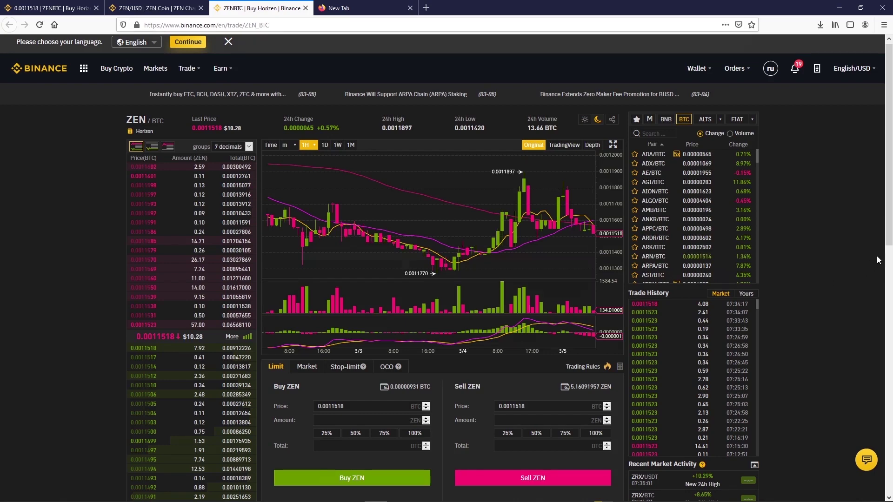
{"action": "left_click_drag", "start_coordinate": [891, 213], "coordinate": [870, 384]}
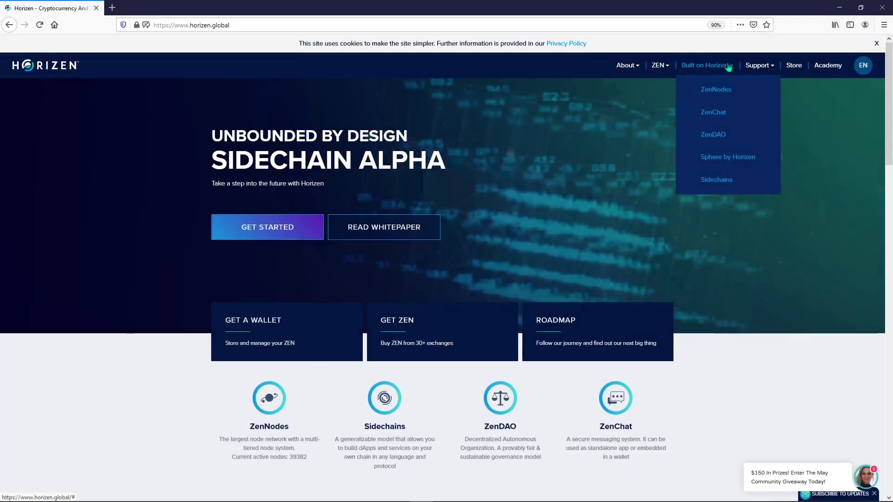
Step: Open the 'Sphere 1 - Introduction to Sphere' guide and scroll through its licence, requirements and download sections
{"action": "left_click", "coordinate": [726, 158]}
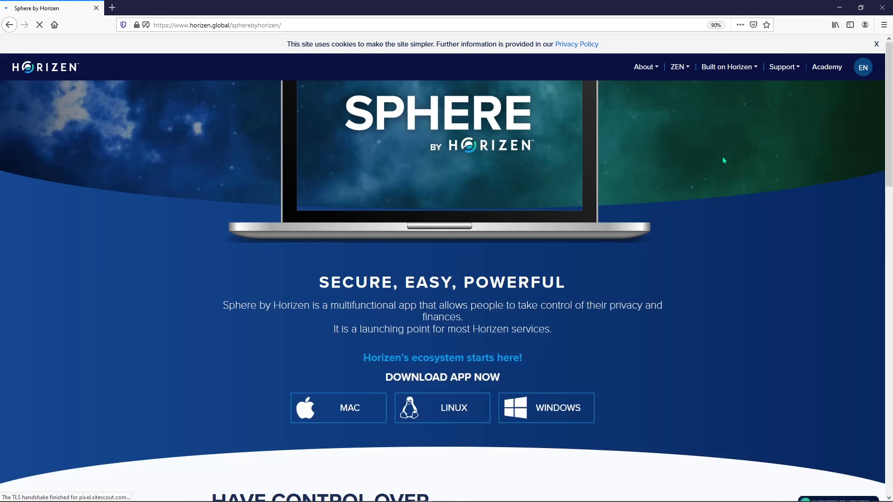
{"action": "key", "text": "ctrl+0"}
{"action": "scroll", "coordinate": [722, 156], "scroll_direction": "down", "scroll_amount": 3}
{"action": "left_click_drag", "start_coordinate": [890, 98], "coordinate": [860, 334]}
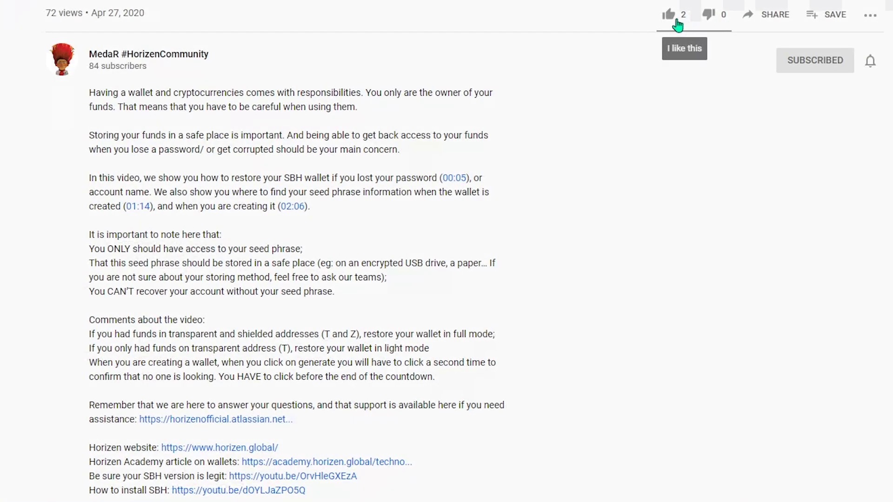
{"action": "left_click", "coordinate": [678, 24]}
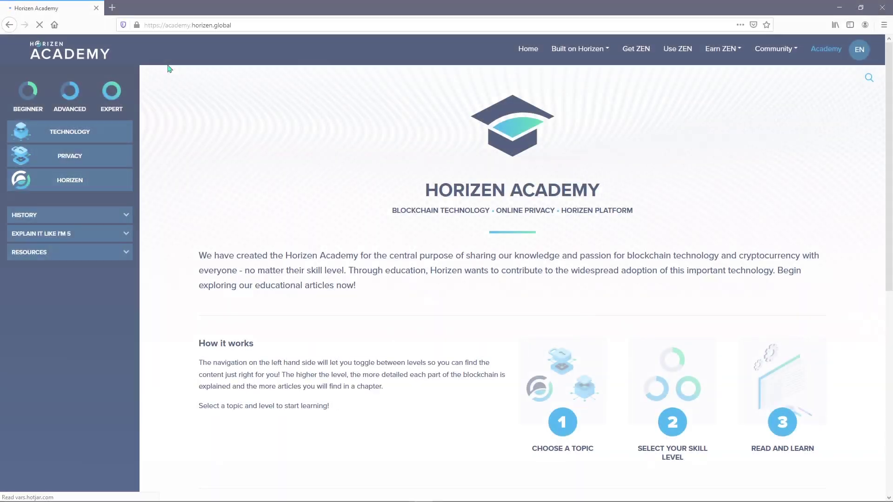
{"action": "scroll", "coordinate": [508, 462], "scroll_direction": "down", "scroll_amount": 5}
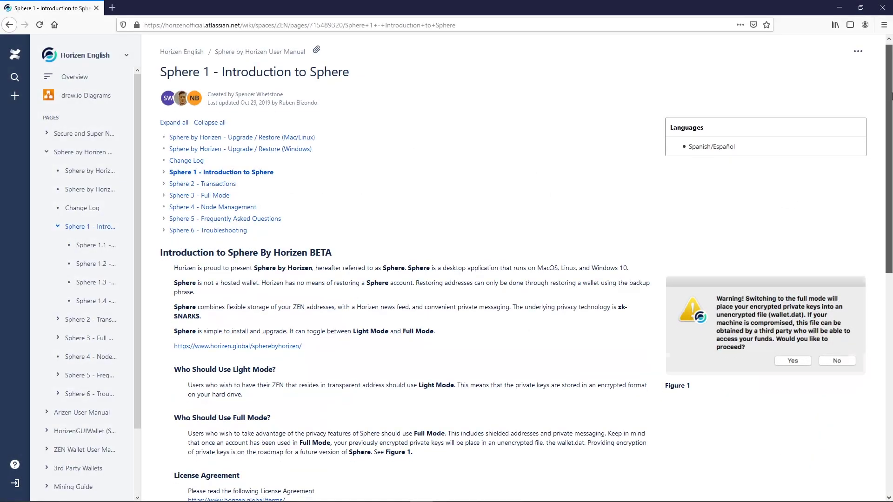
{"action": "scroll", "coordinate": [511, 265], "scroll_direction": "down", "scroll_amount": 10}
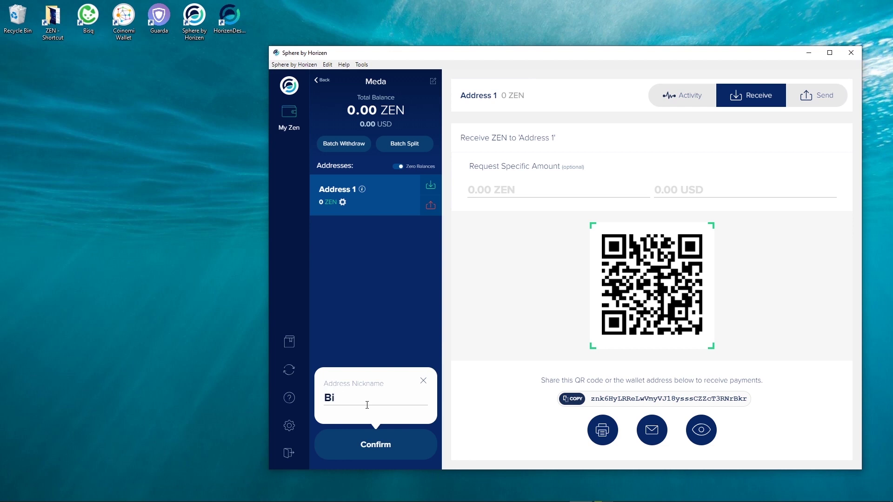
Step: Finish the nickname 'Binance', save the new address, and copy it to the clipboard
{"action": "type", "text": "nance"}
{"action": "key", "text": "Return"}
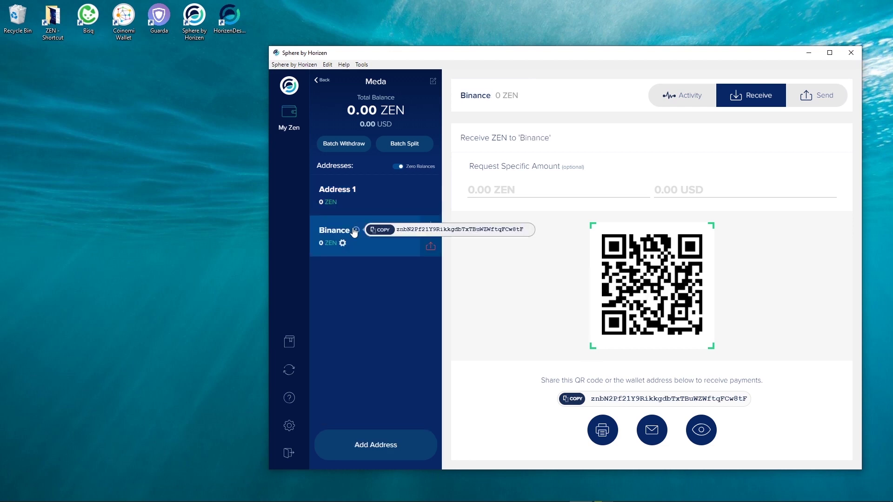
{"action": "left_click", "coordinate": [380, 231]}
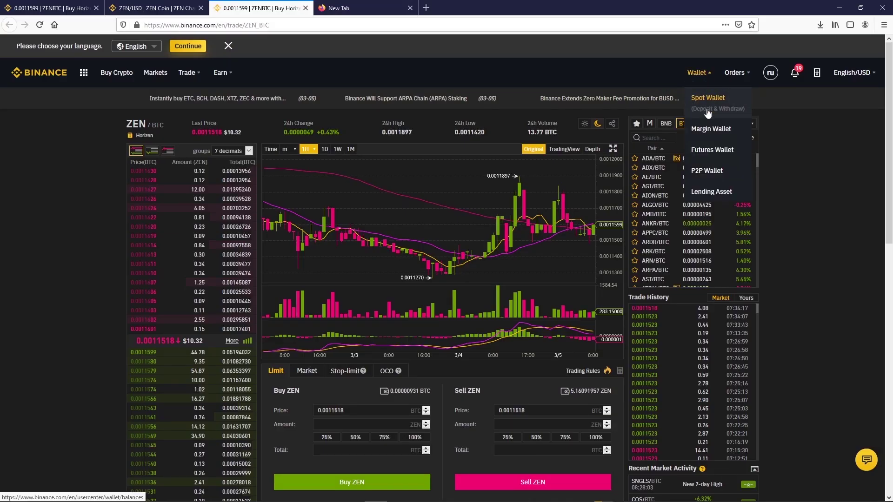
Step: In the Spot Wallet, hide low-balance assets and start a ZEN withdrawal
{"action": "left_click", "coordinate": [708, 98]}
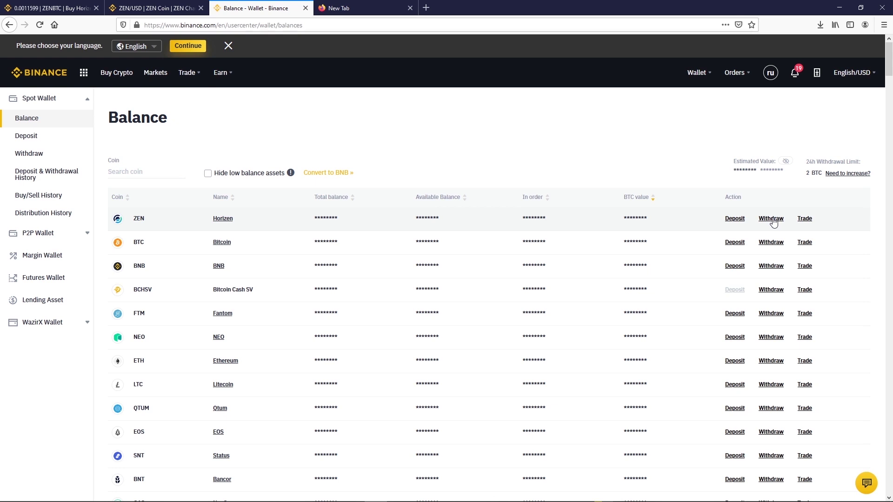
{"action": "left_click", "coordinate": [207, 174]}
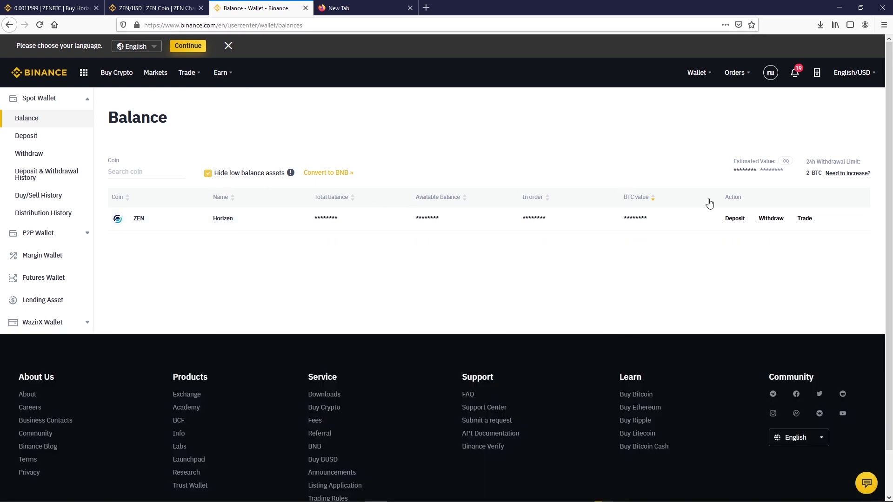
{"action": "left_click", "coordinate": [771, 219]}
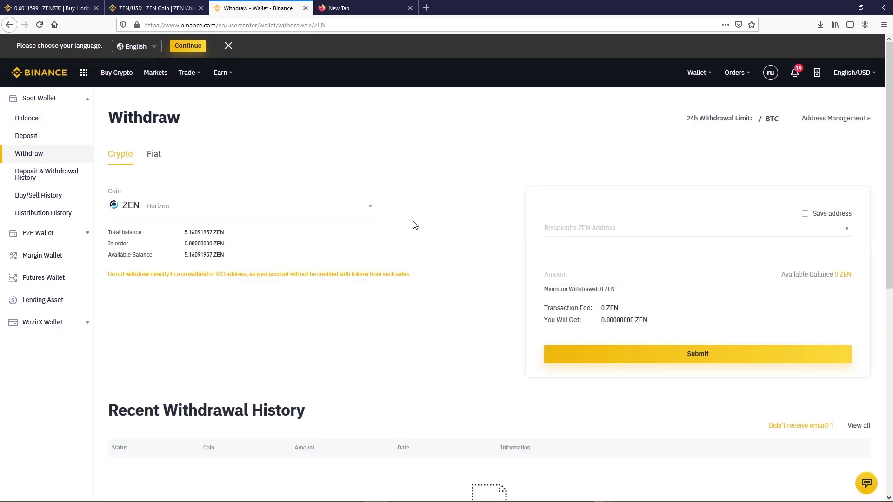
Step: Paste the Sphere address as recipient, withdraw the full 5.16091957 ZEN balance, and submit
{"action": "left_click", "coordinate": [563, 232]}
{"action": "key", "text": "ctrl+v"}
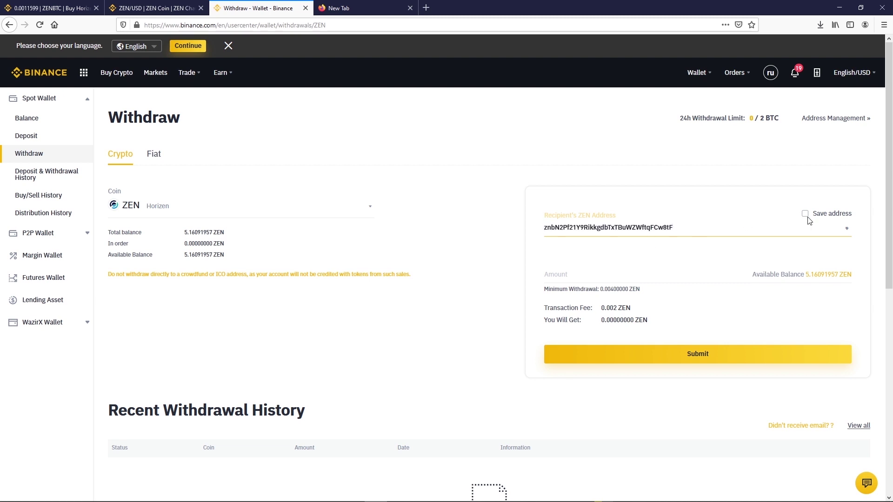
{"action": "left_click", "coordinate": [823, 277]}
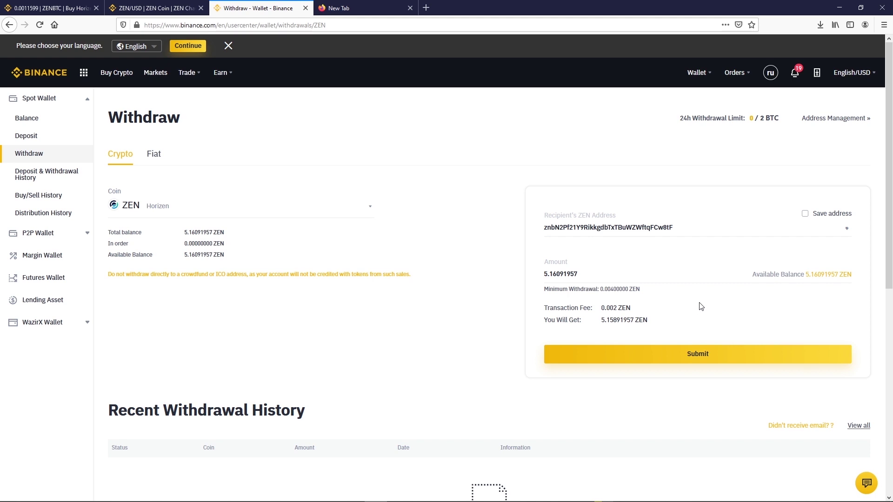
{"action": "left_click", "coordinate": [581, 492]}
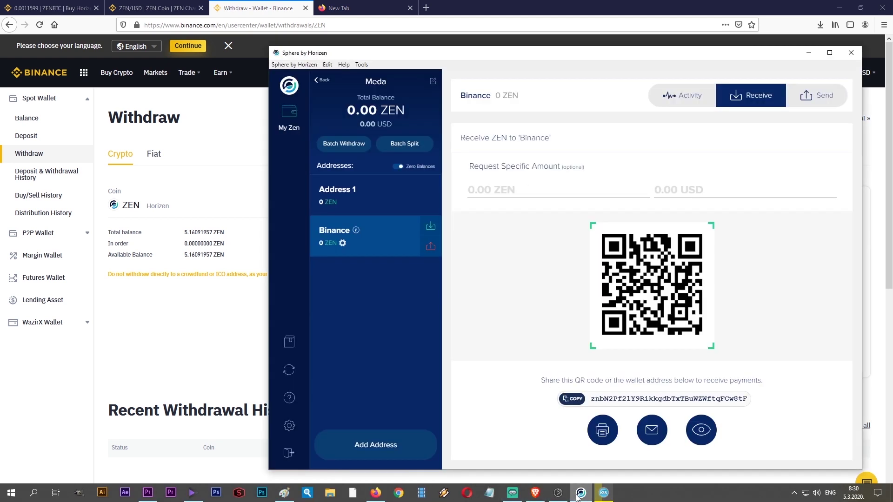
{"action": "left_click", "coordinate": [588, 484]}
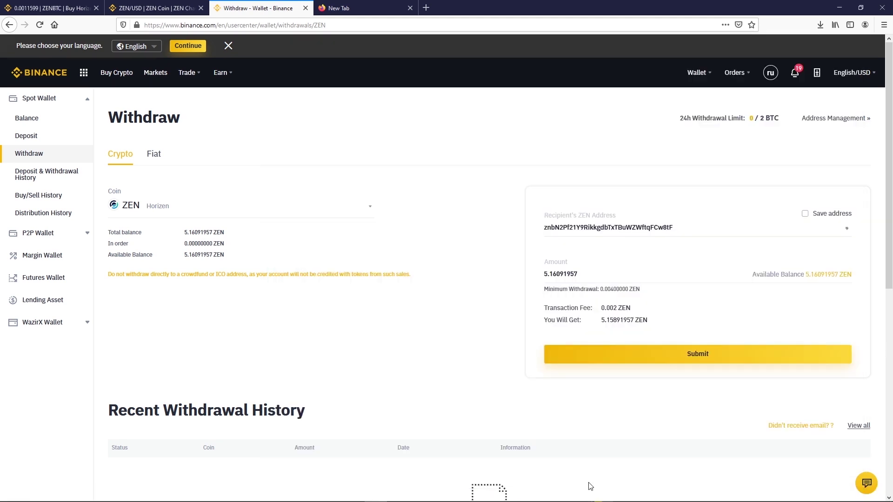
{"action": "left_click", "coordinate": [700, 364]}
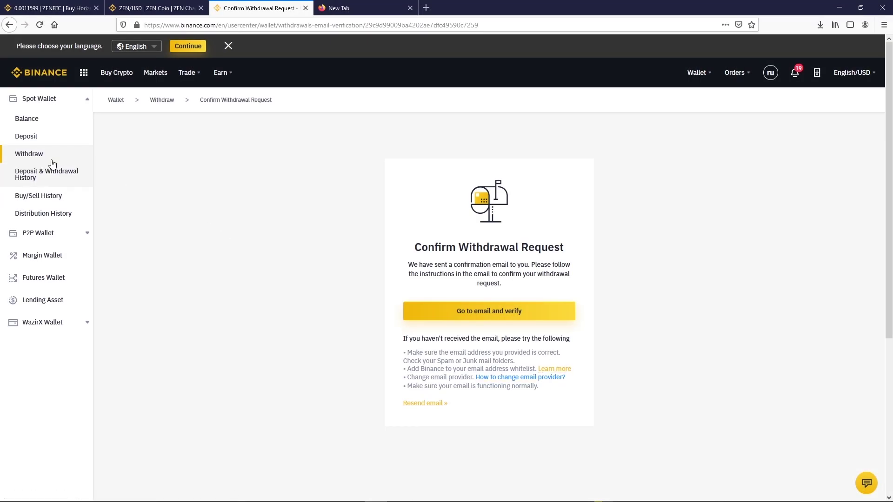
Step: Refresh the withdrawal history, open the ZEN withdrawal's Txid in the explorer, then minimise the browser
{"action": "left_click", "coordinate": [51, 159]}
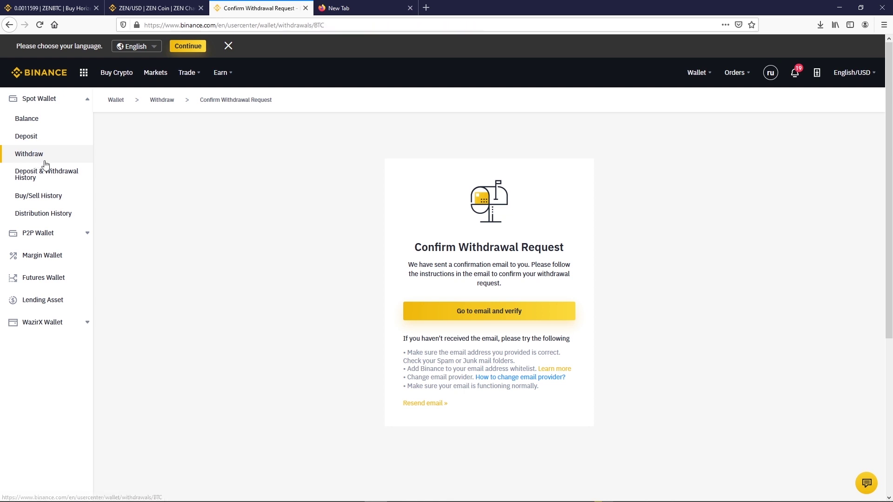
{"action": "scroll", "coordinate": [362, 231], "scroll_direction": "down", "scroll_amount": 3}
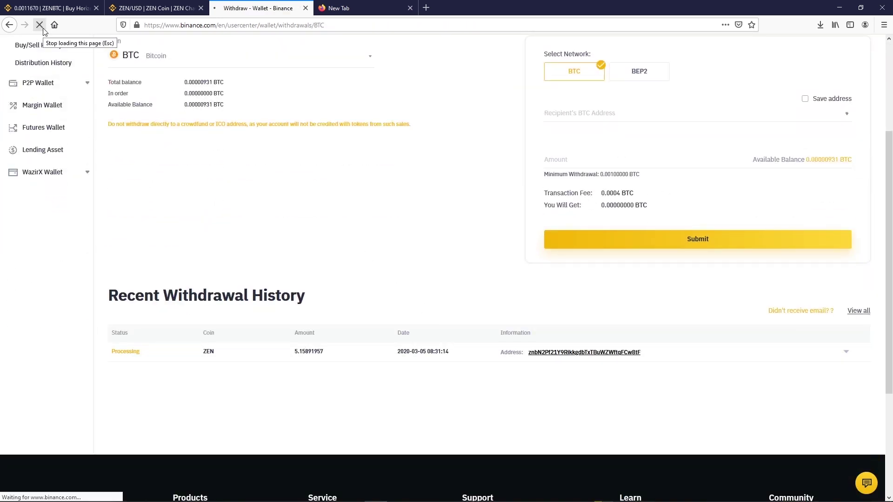
{"action": "left_click", "coordinate": [40, 25]}
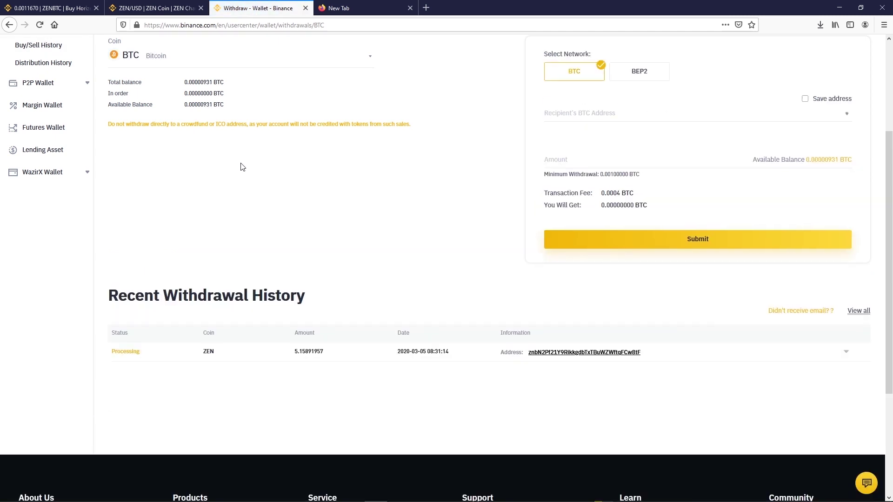
{"action": "left_click", "coordinate": [120, 358]}
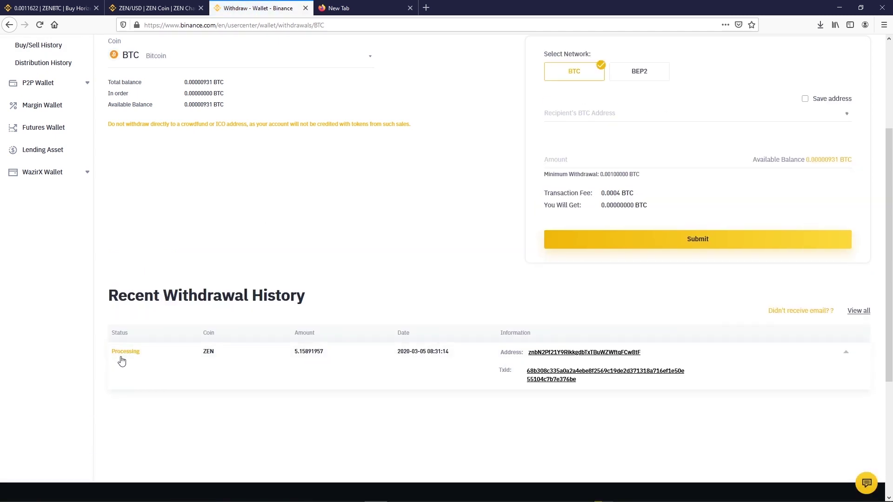
{"action": "left_click", "coordinate": [544, 374]}
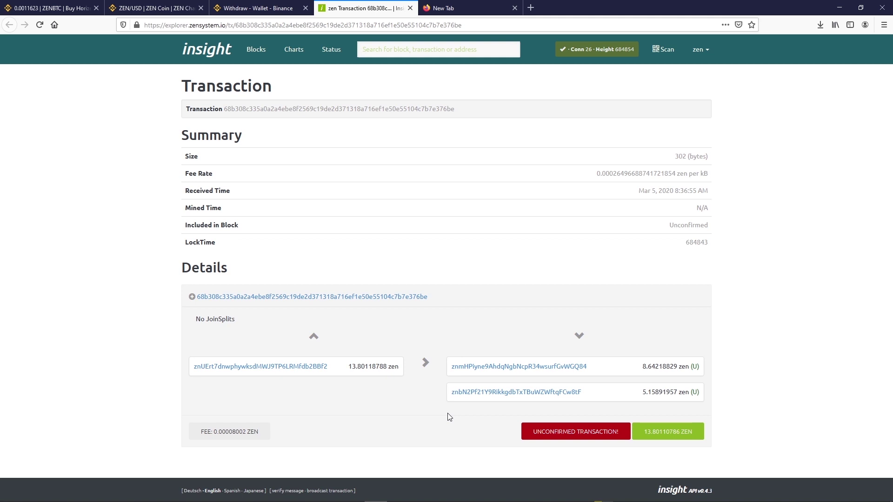
{"action": "left_click", "coordinate": [840, 8]}
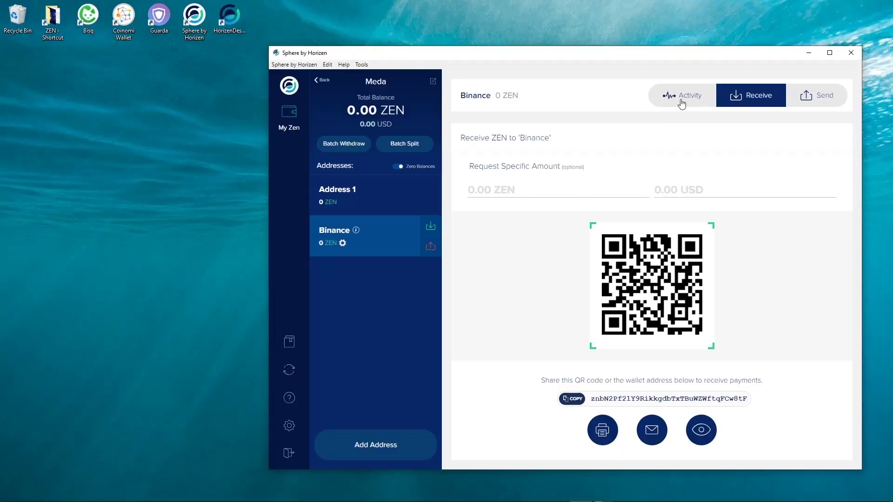
Step: View the Binance address's activity and inspect the pending 5.15891957 ZEN deposit details
{"action": "left_click", "coordinate": [682, 100]}
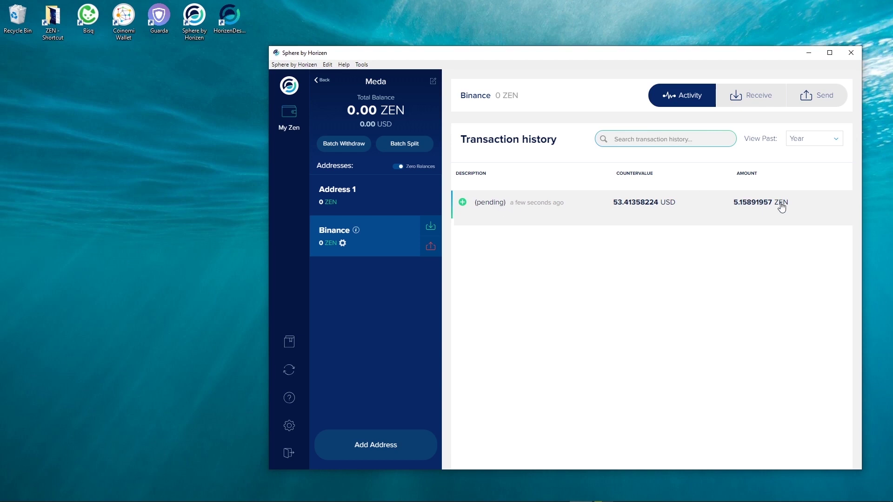
{"action": "left_click", "coordinate": [501, 207]}
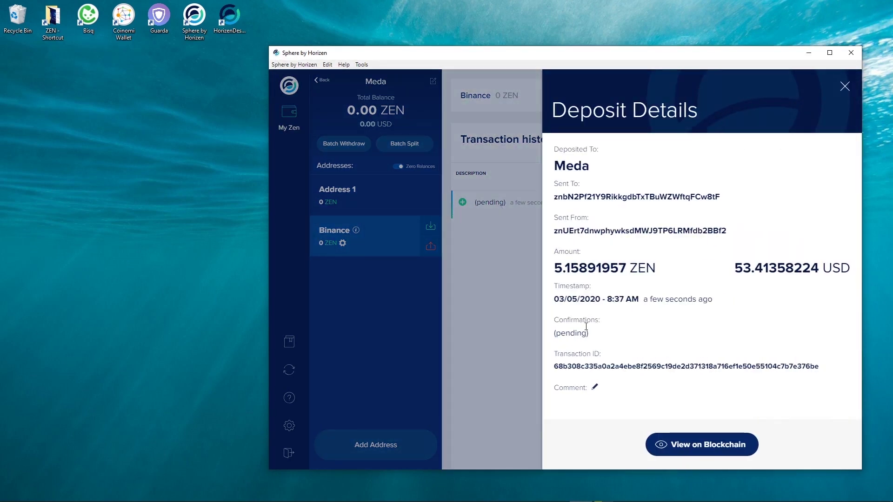
{"action": "left_click_drag", "start_coordinate": [551, 334], "coordinate": [599, 338]}
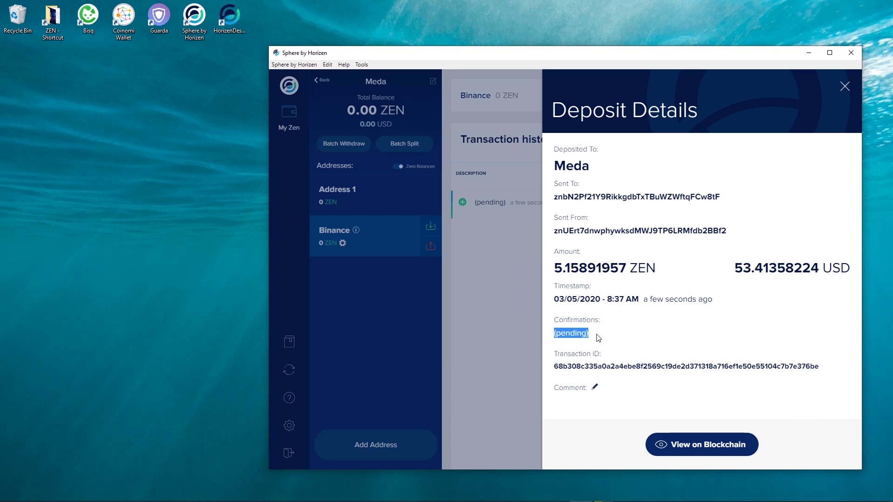
{"action": "left_click", "coordinate": [499, 292]}
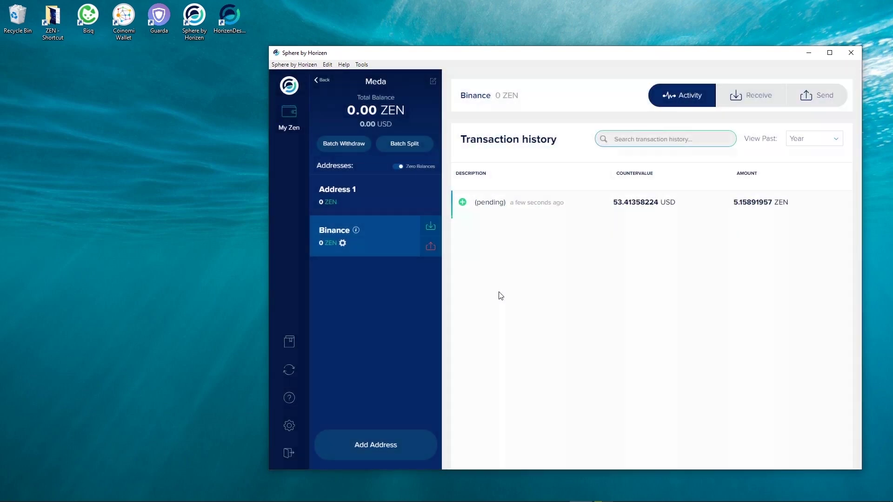